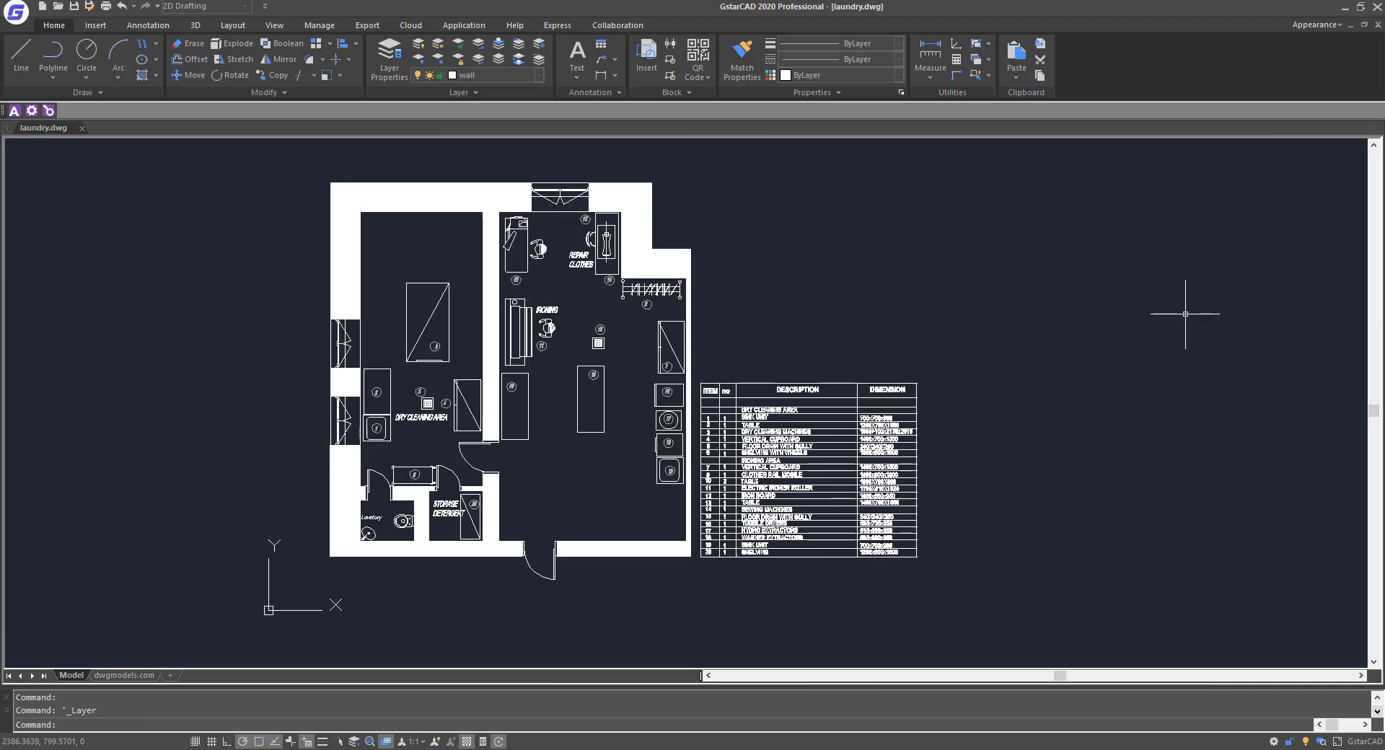
- Review the names and colors of the drawing's existing layers in the layer properties
click(390, 56)
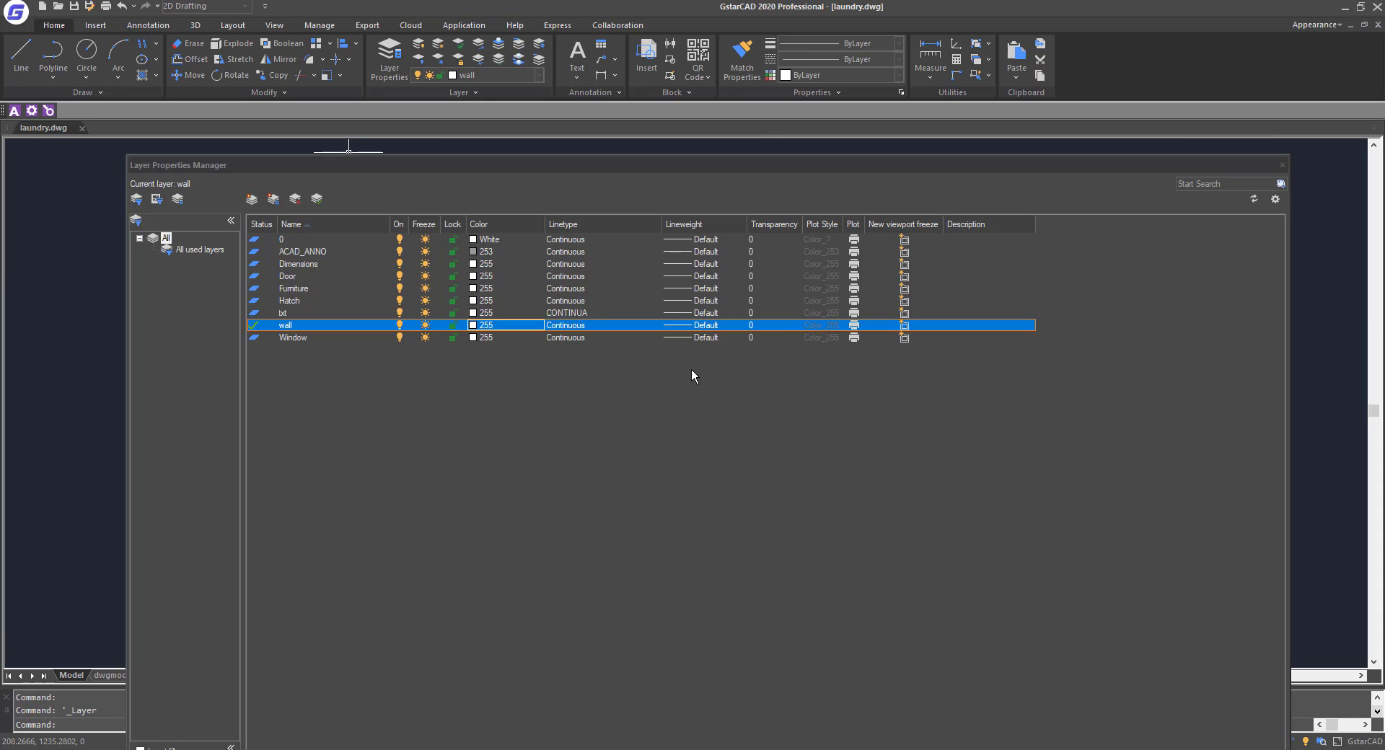
click(1283, 165)
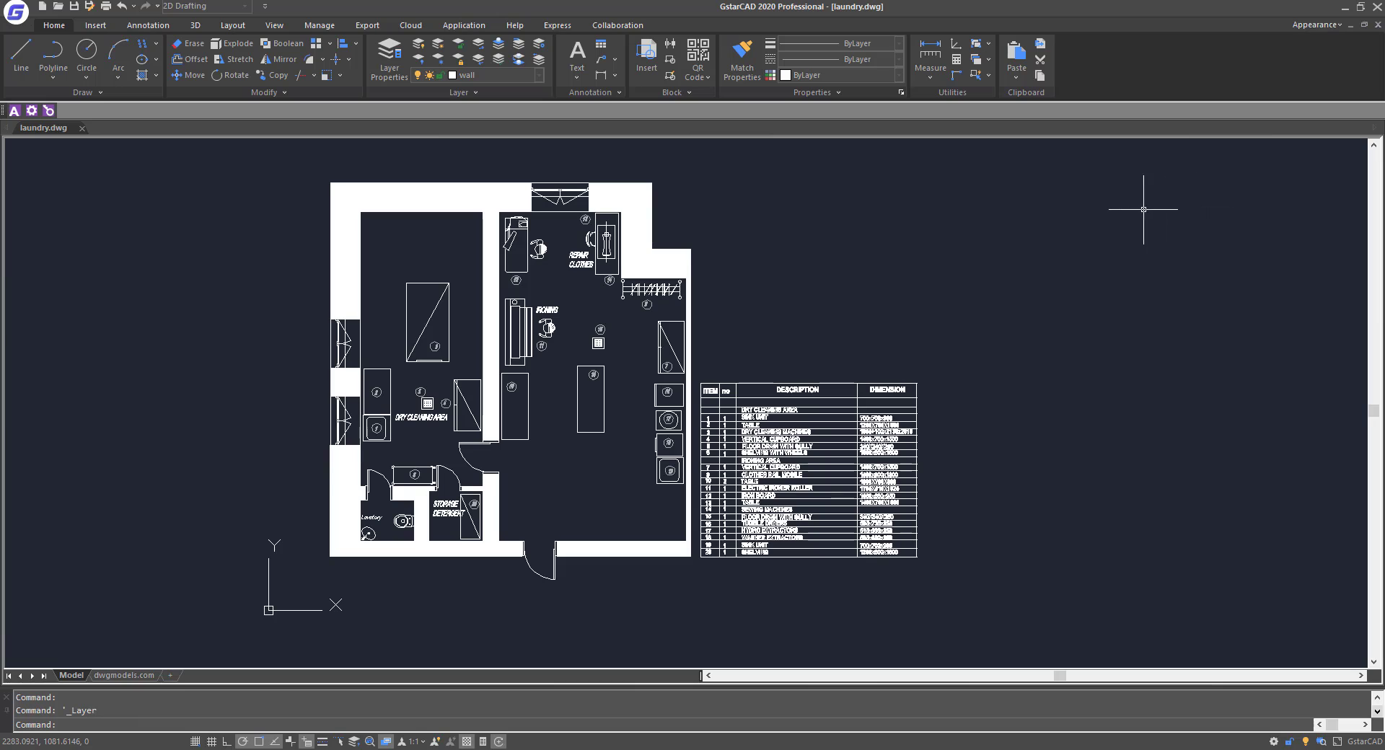
- Load the Drawing Standards DWS file as target in the Layer Translator and map the layers with identical names
click(326, 27)
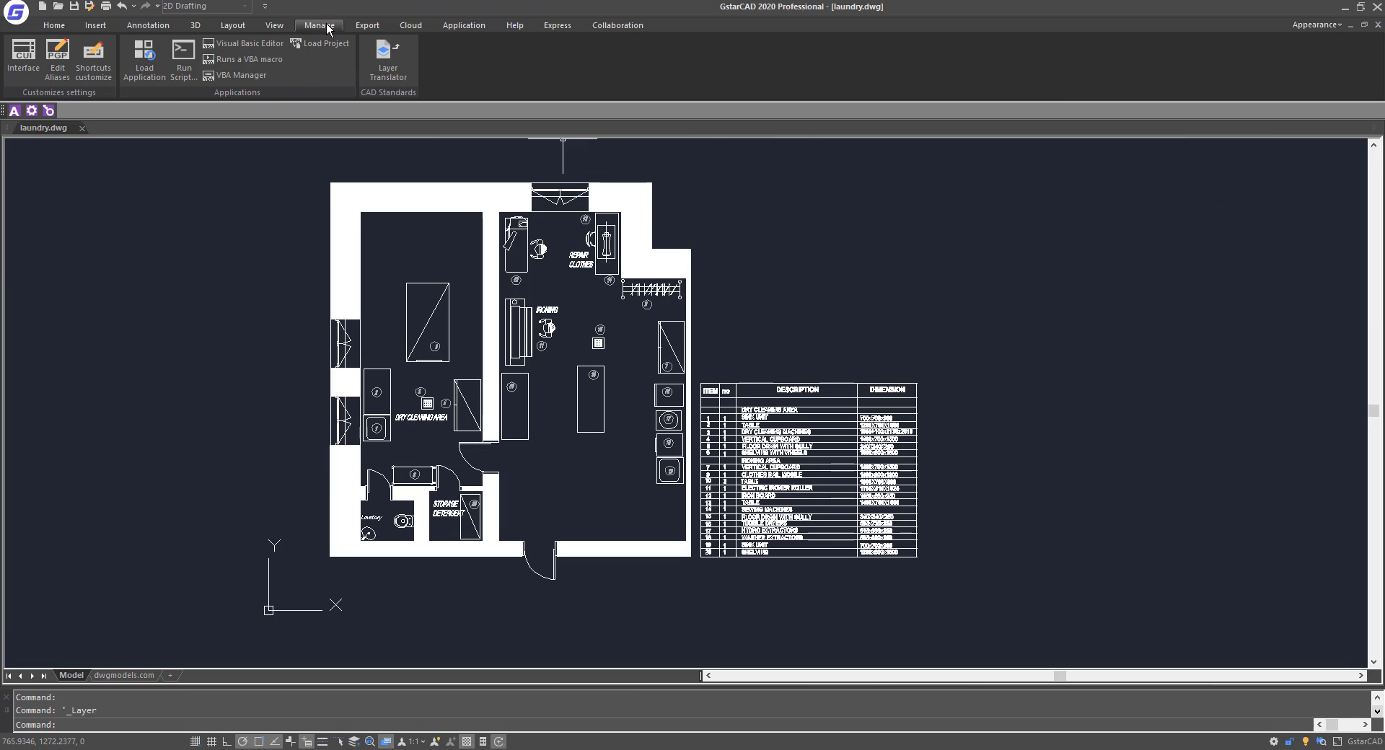
click(397, 78)
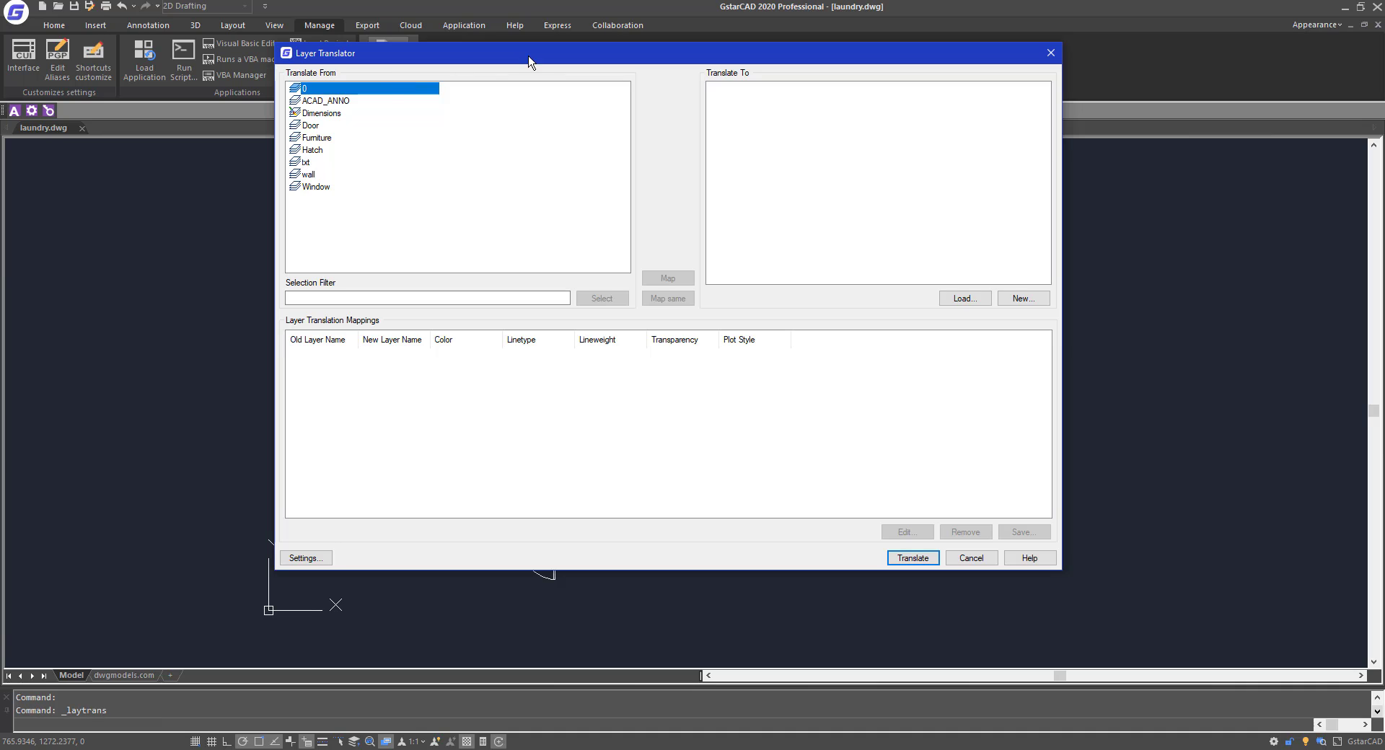
drag(534, 67, 530, 97)
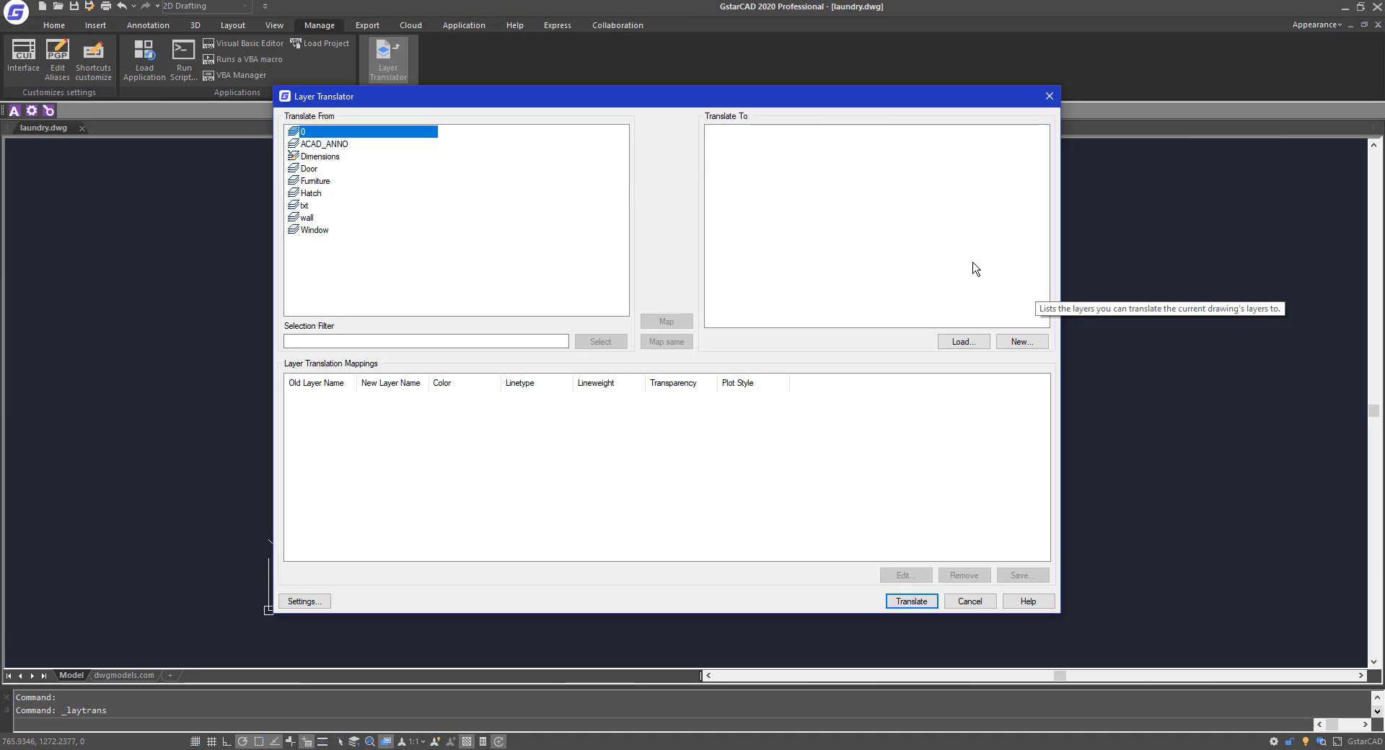
click(965, 342)
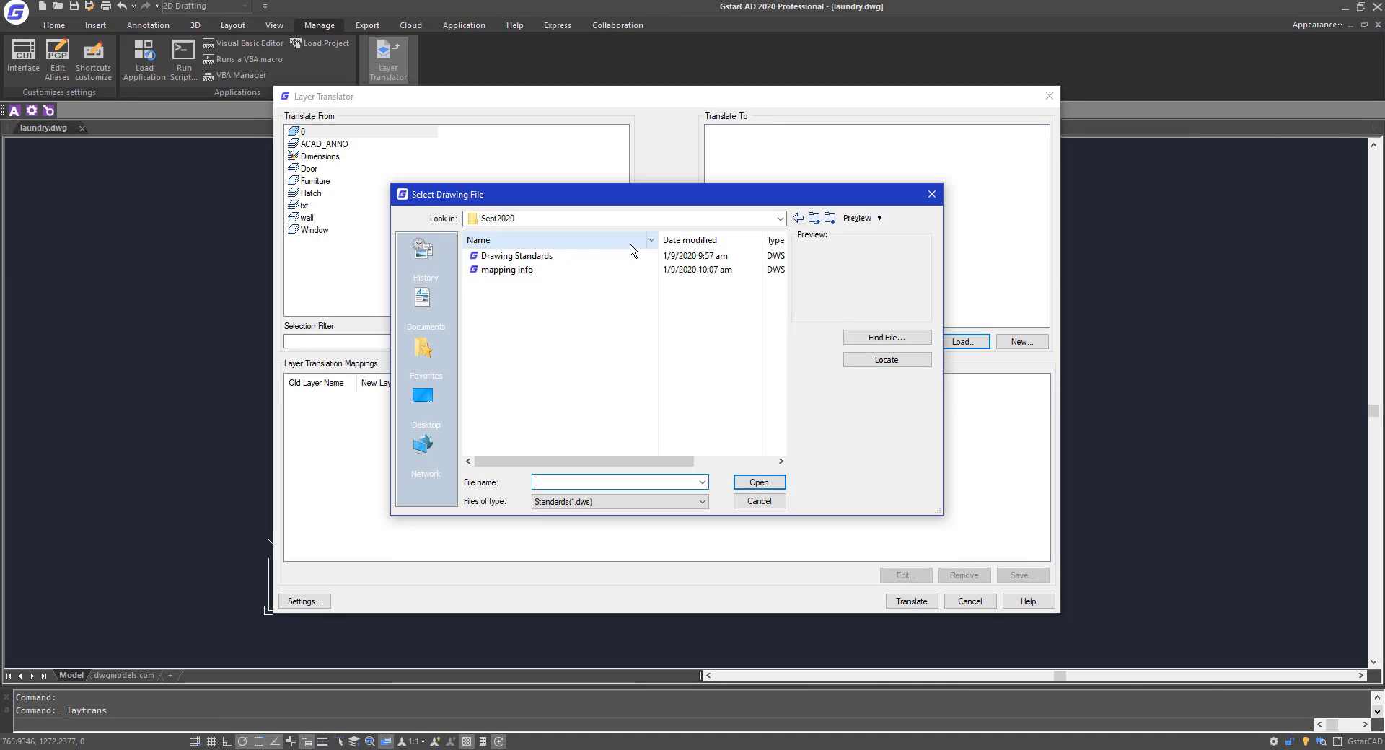
double_click(560, 257)
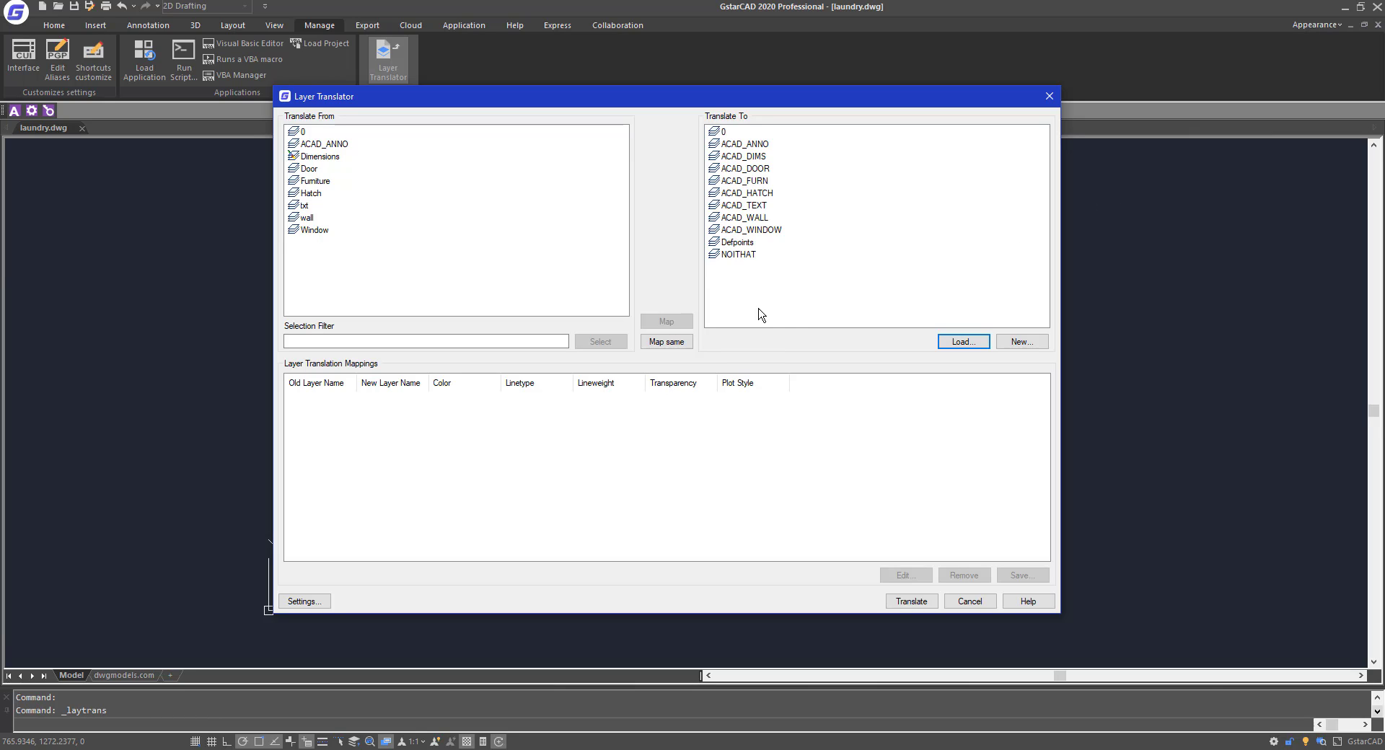
click(671, 343)
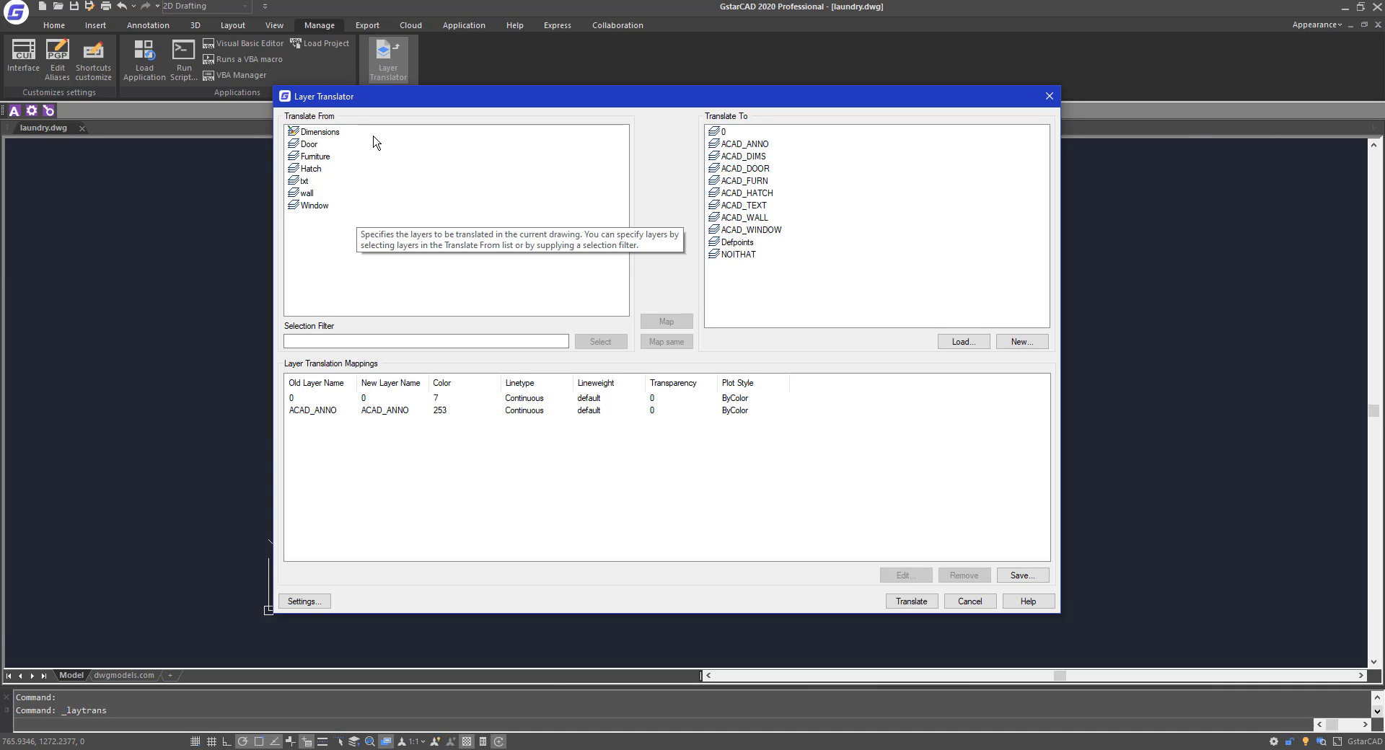
- Map the Dimensions layer to ACAD_DIMS and the Door layer to ACAD_DOOR
click(323, 133)
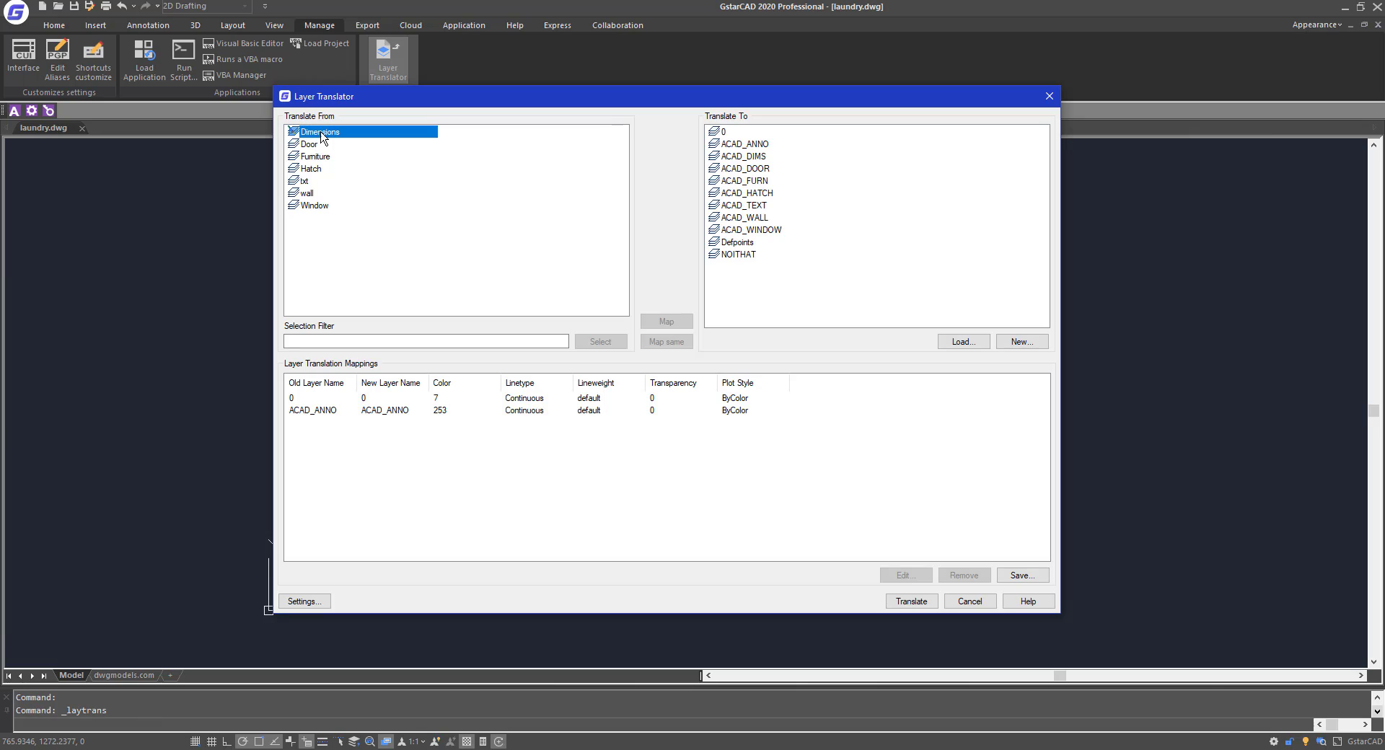
click(750, 157)
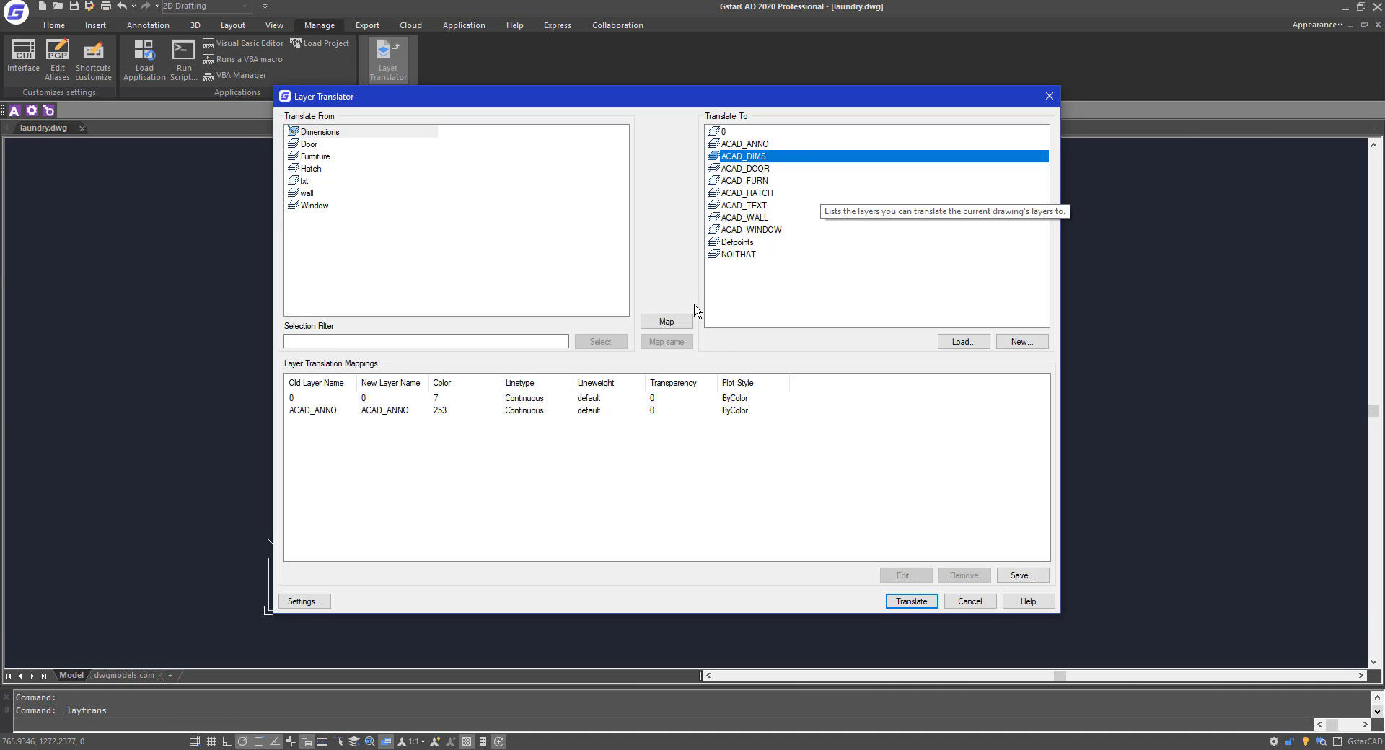
click(667, 322)
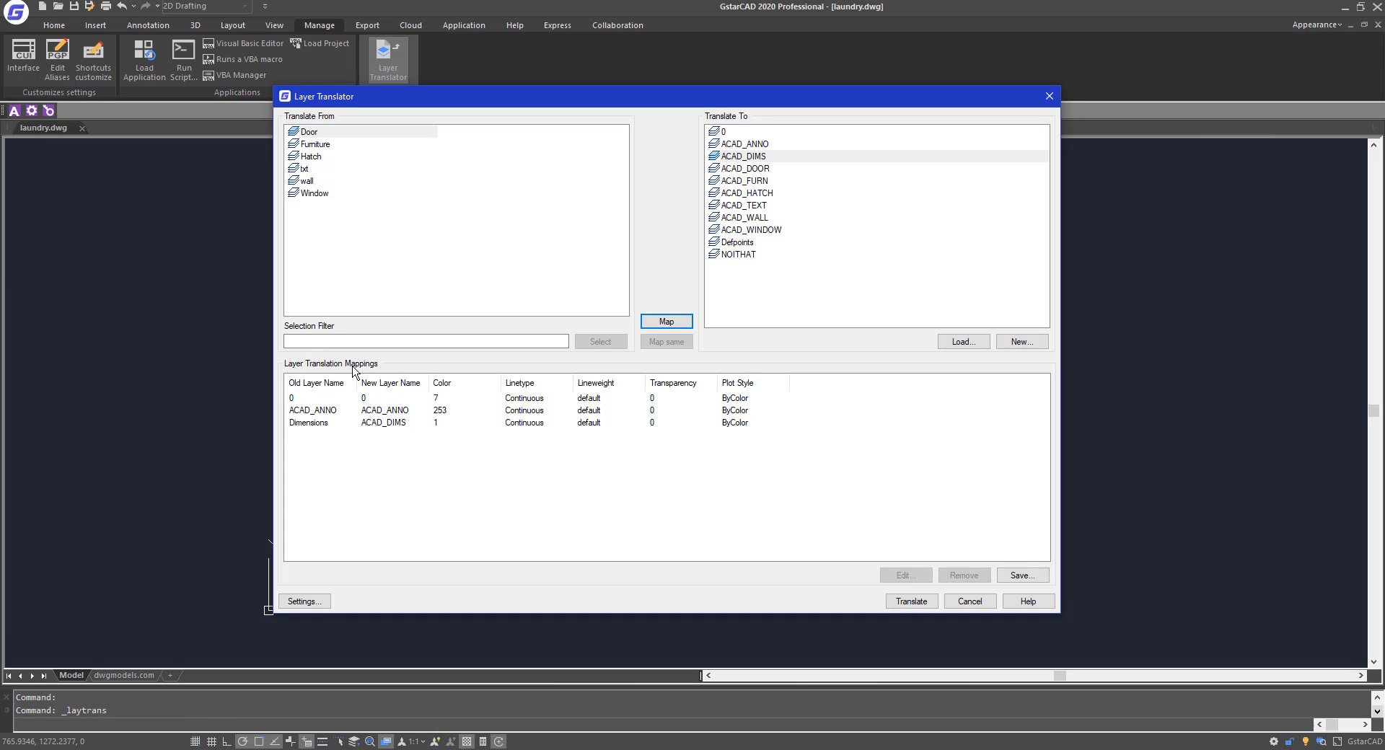
click(357, 132)
click(790, 168)
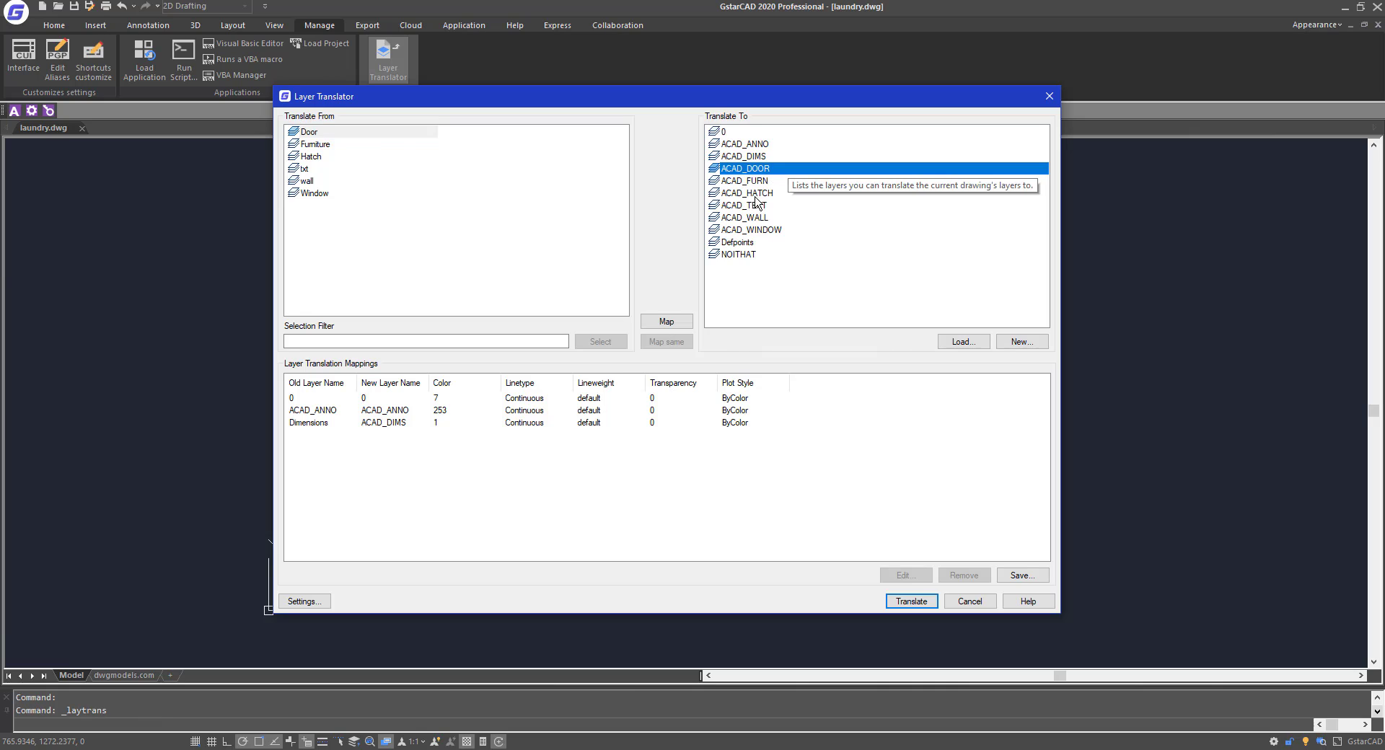
click(667, 321)
- Map the Furniture layer to ACAD_FURN and the Hatch layer to ACAD_HATCH
click(364, 135)
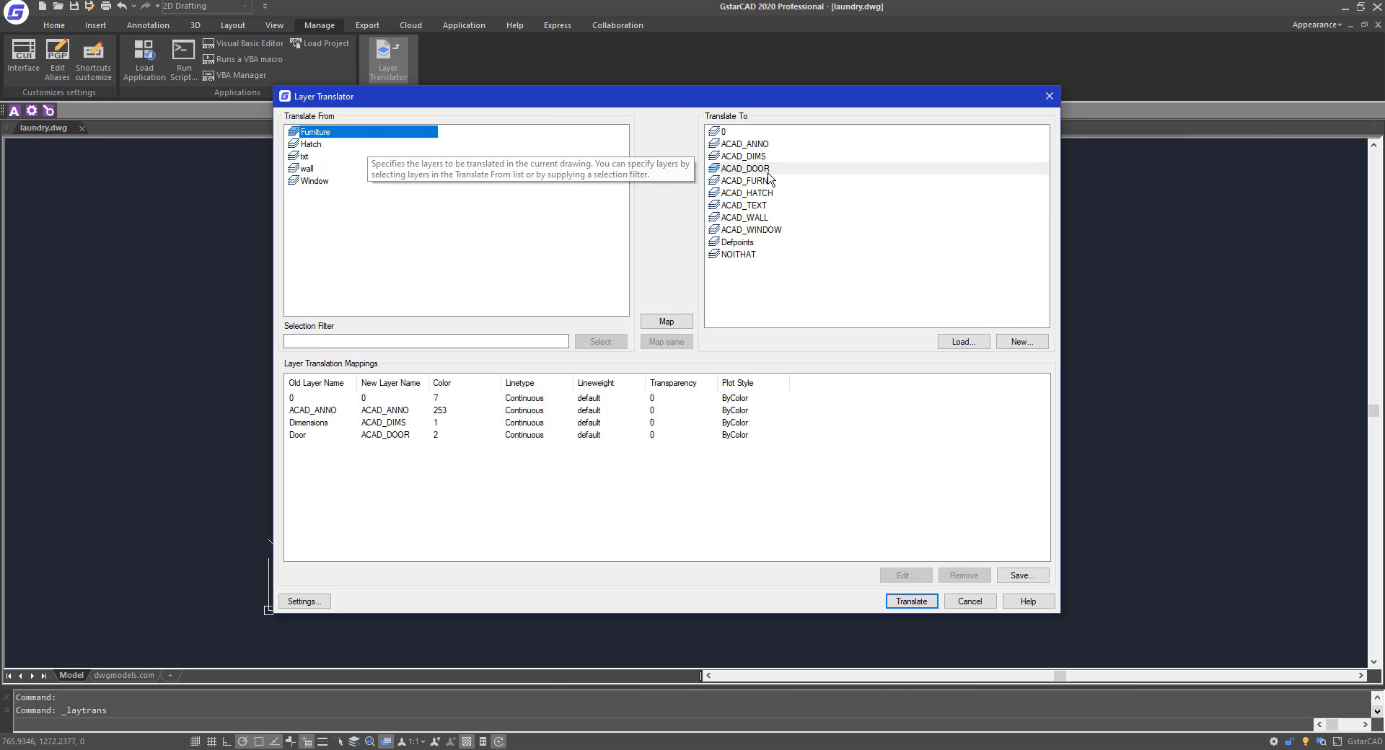
click(766, 181)
click(681, 322)
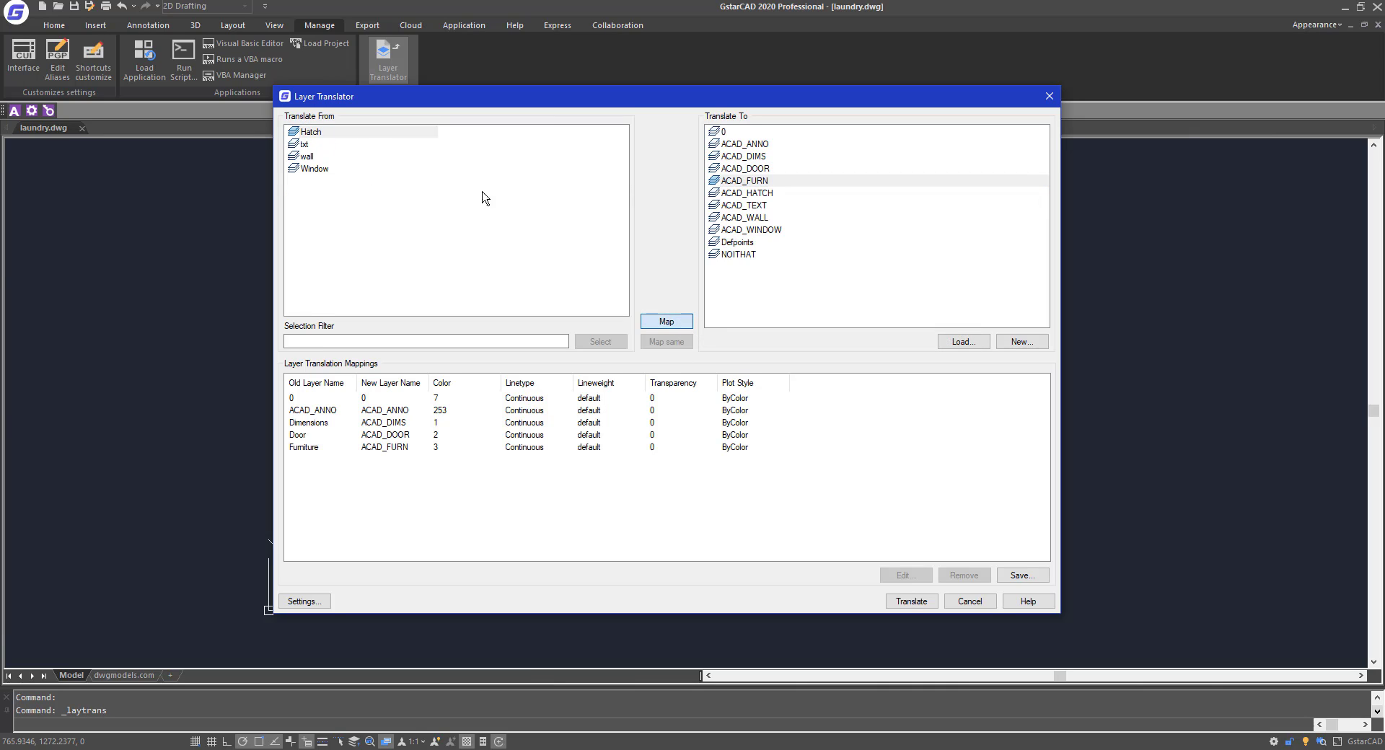
click(384, 134)
click(768, 194)
click(667, 321)
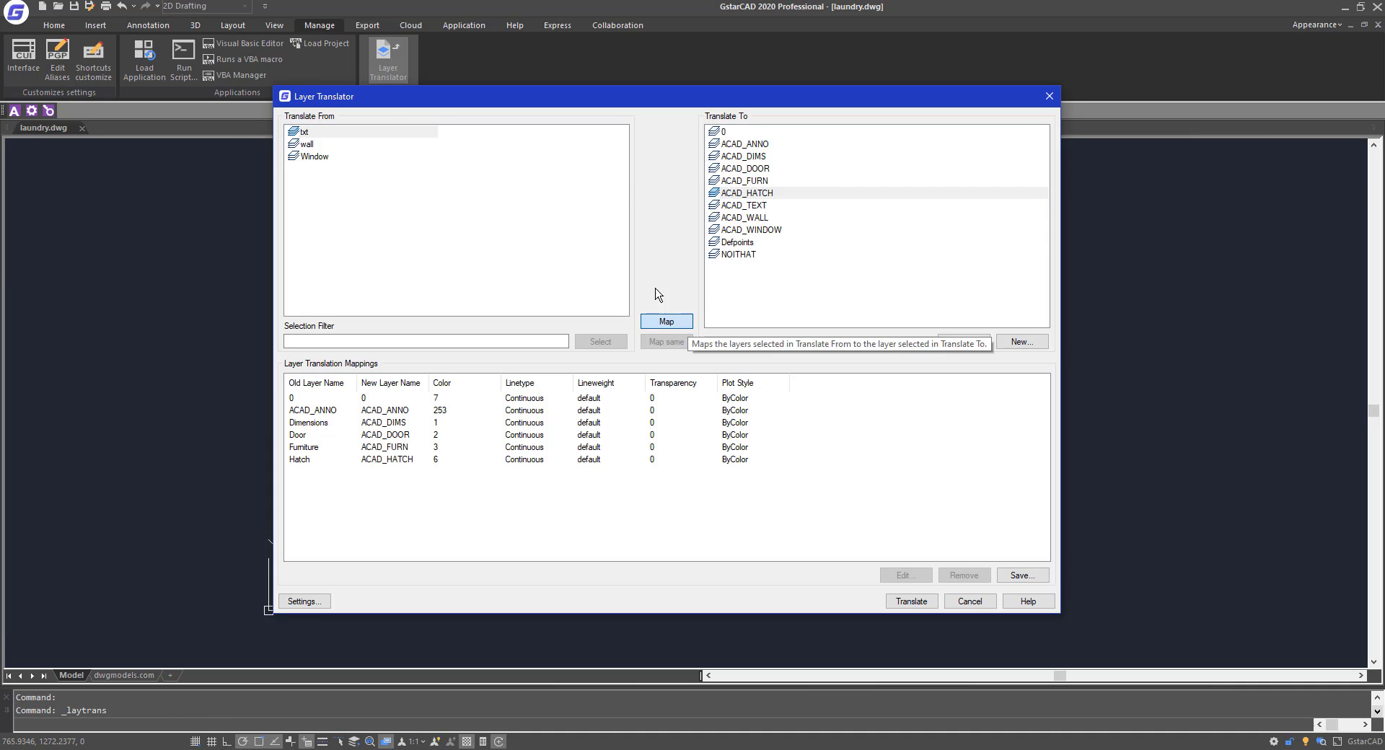
- Map the remaining layers: txt to ACAD_TEXT, wall to ACAD_WALL and Window to ACAD_WINDOW
click(743, 205)
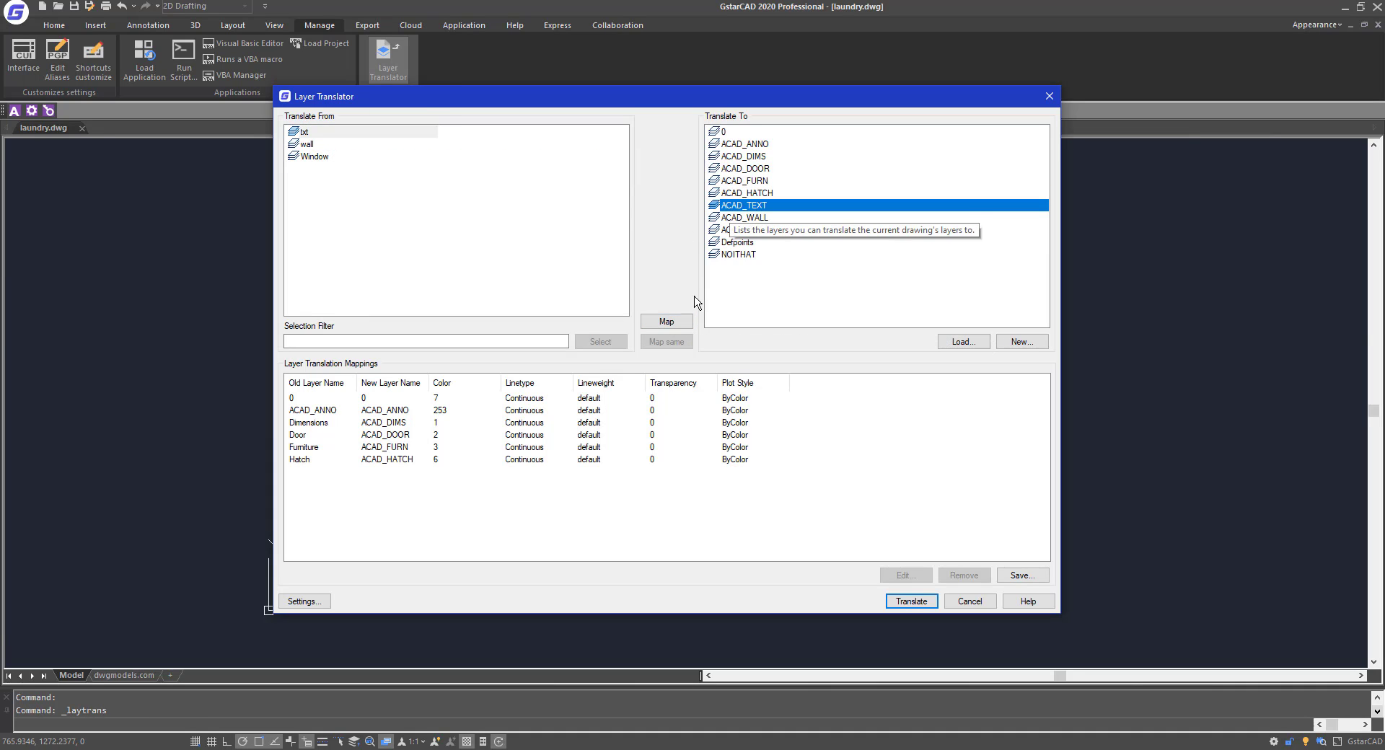
click(667, 321)
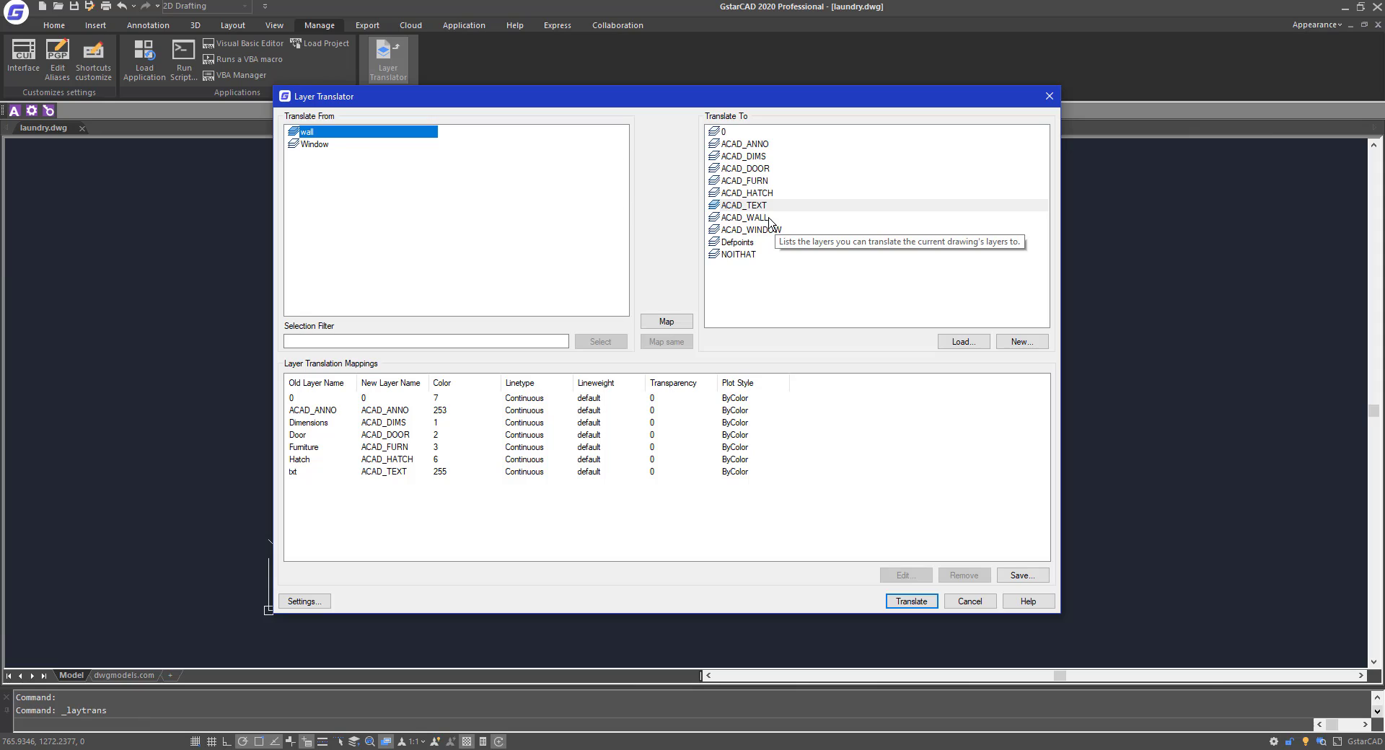
click(744, 217)
click(666, 321)
click(351, 132)
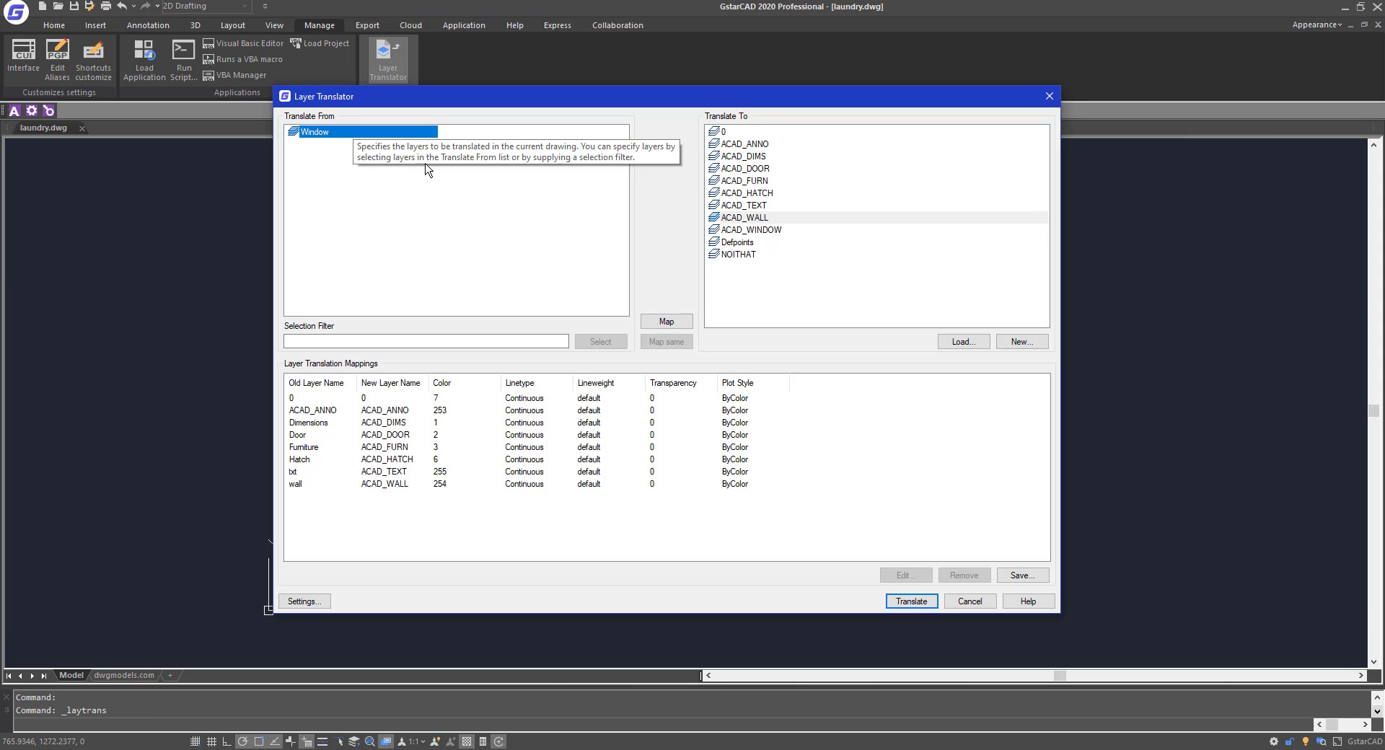
click(750, 229)
click(667, 321)
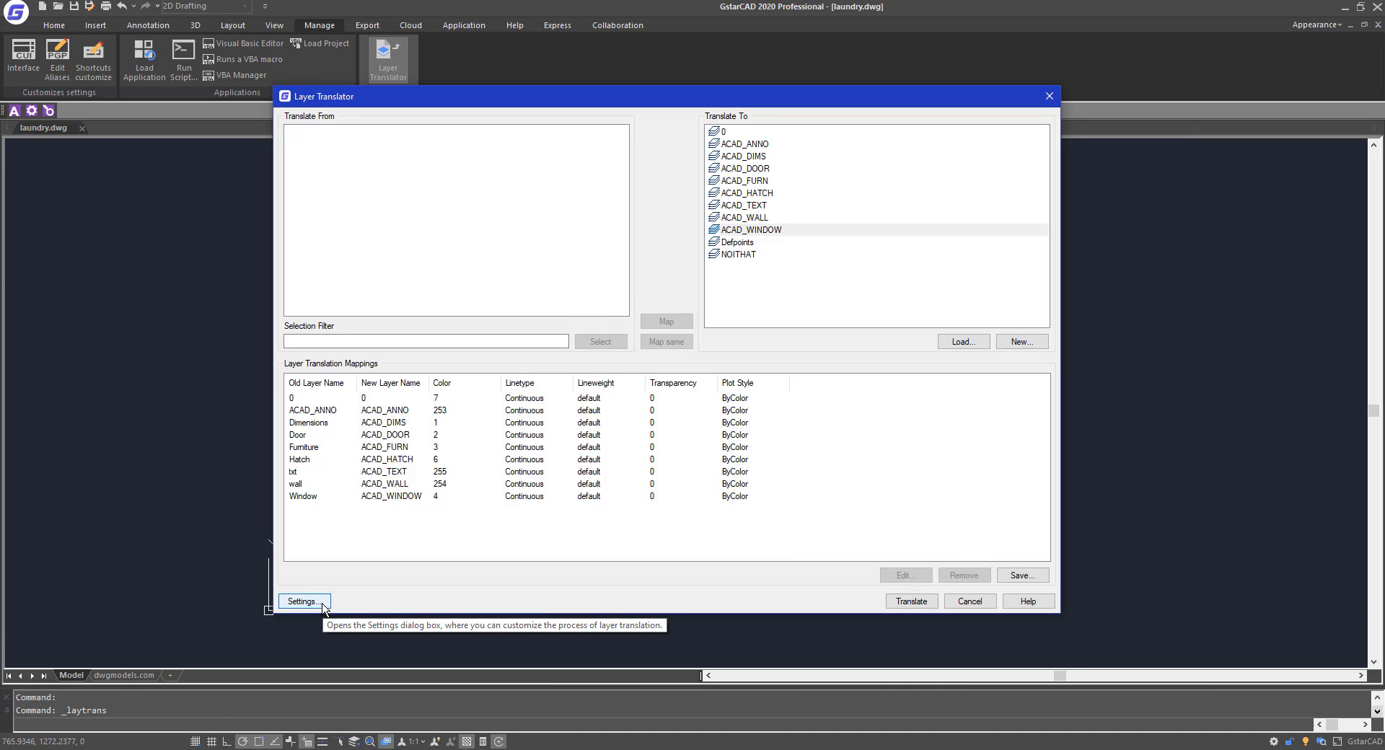
- Set the translation to force object color, linetype and transparency to ByLayer and to translate objects in blocks
click(301, 601)
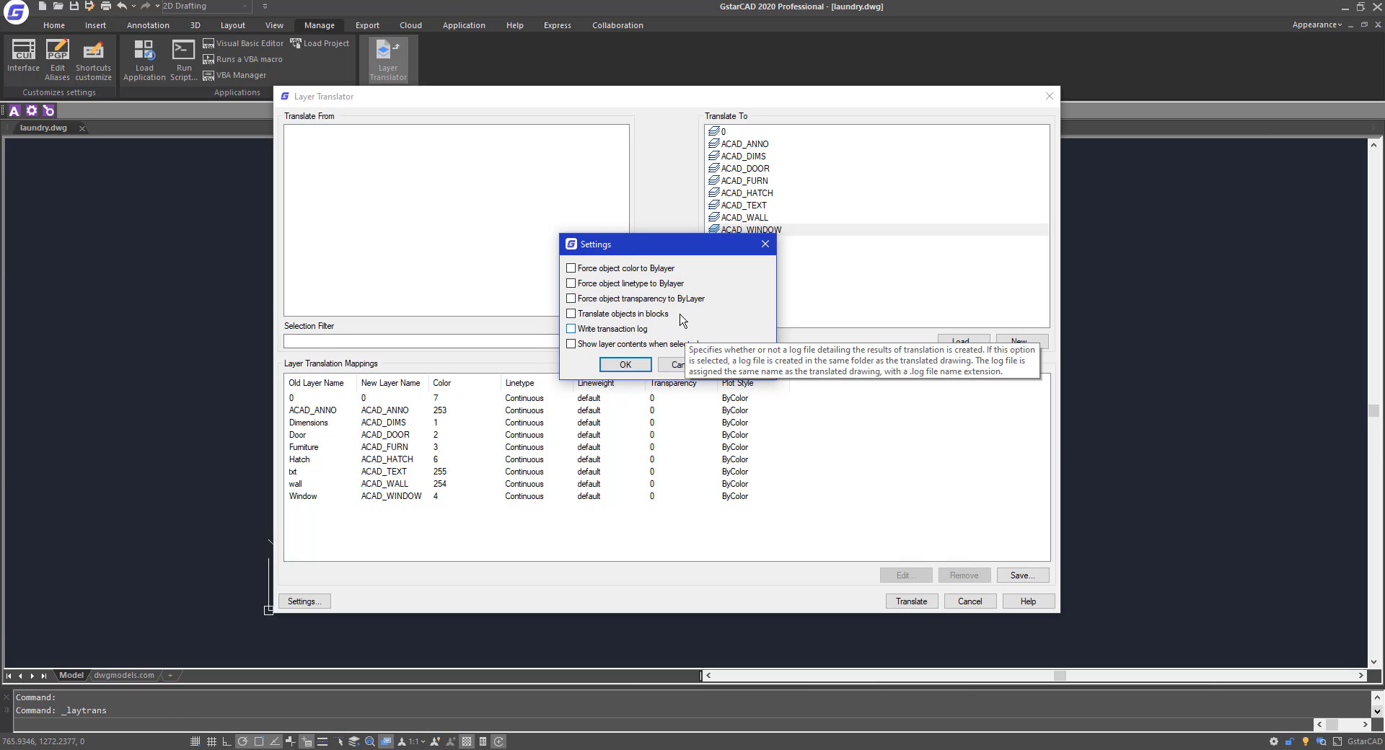
click(571, 269)
click(571, 283)
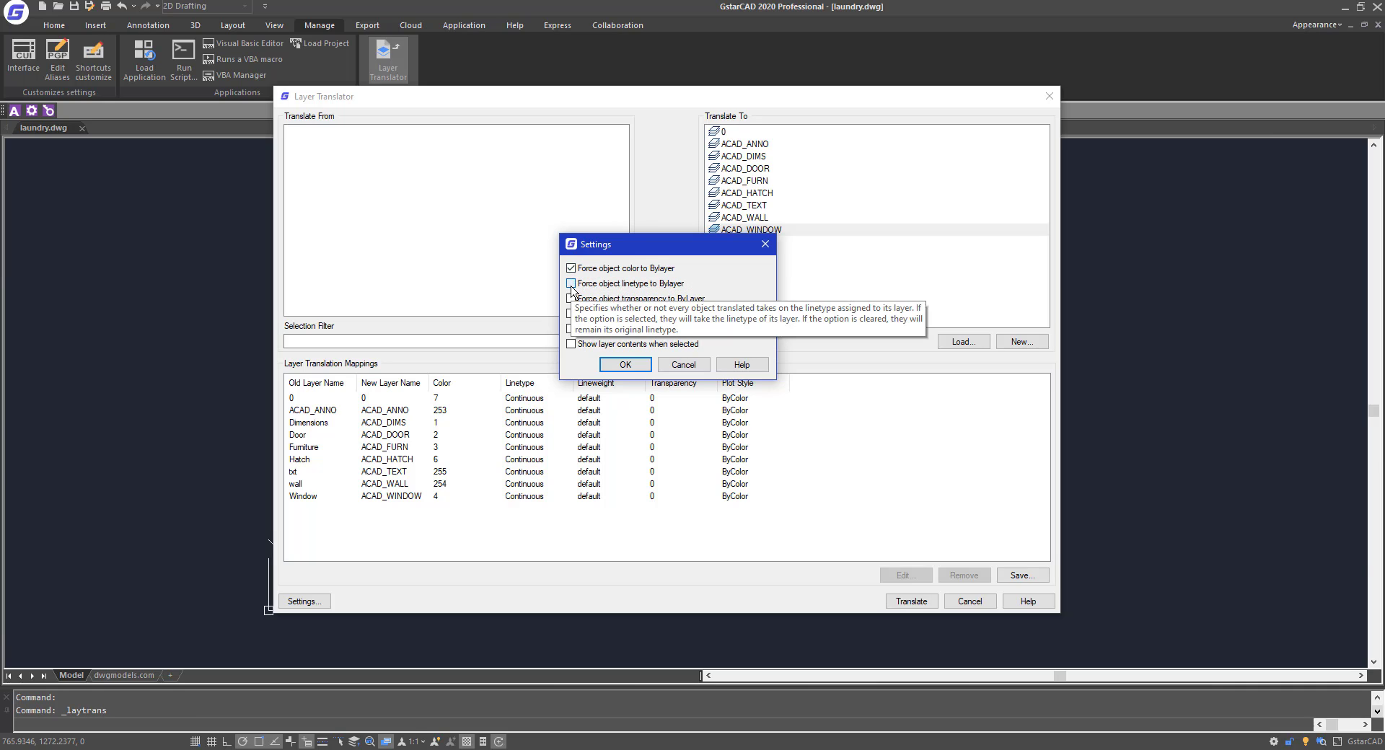
click(570, 299)
click(571, 314)
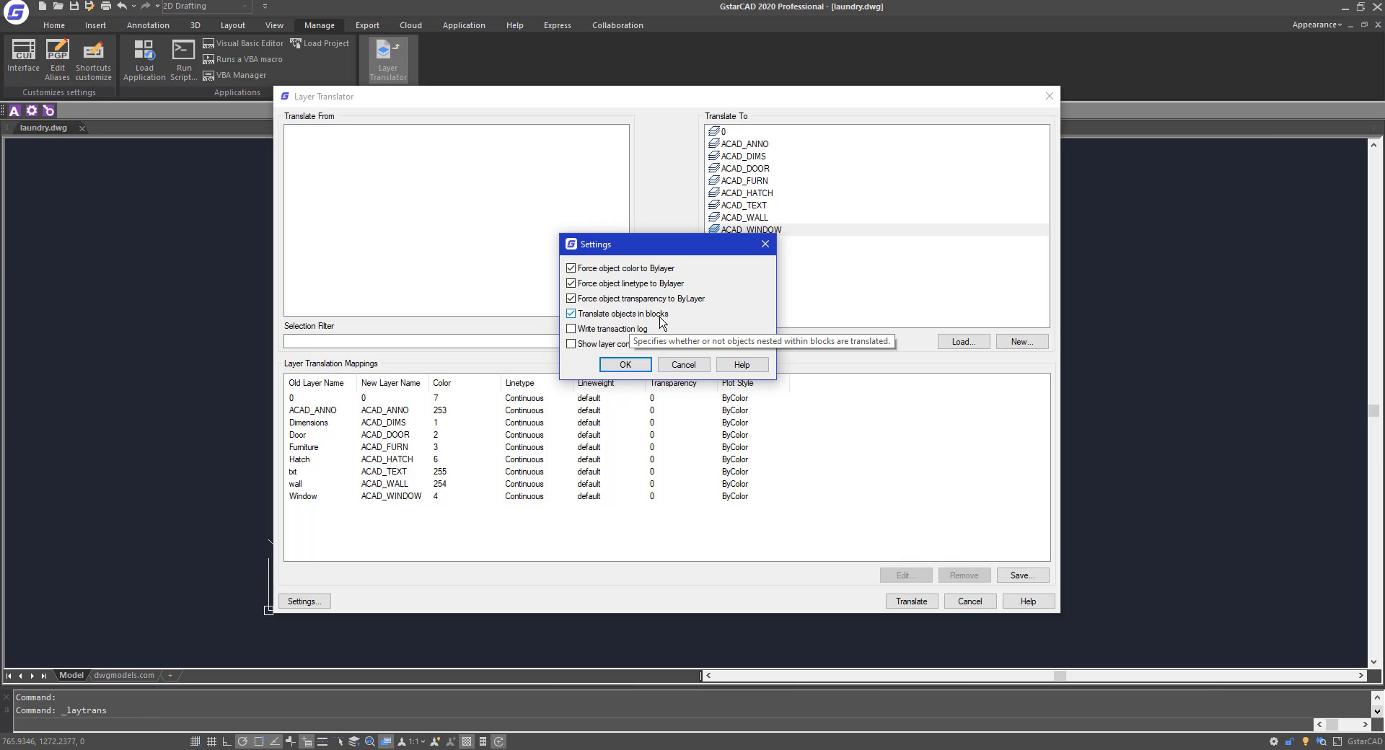
click(638, 369)
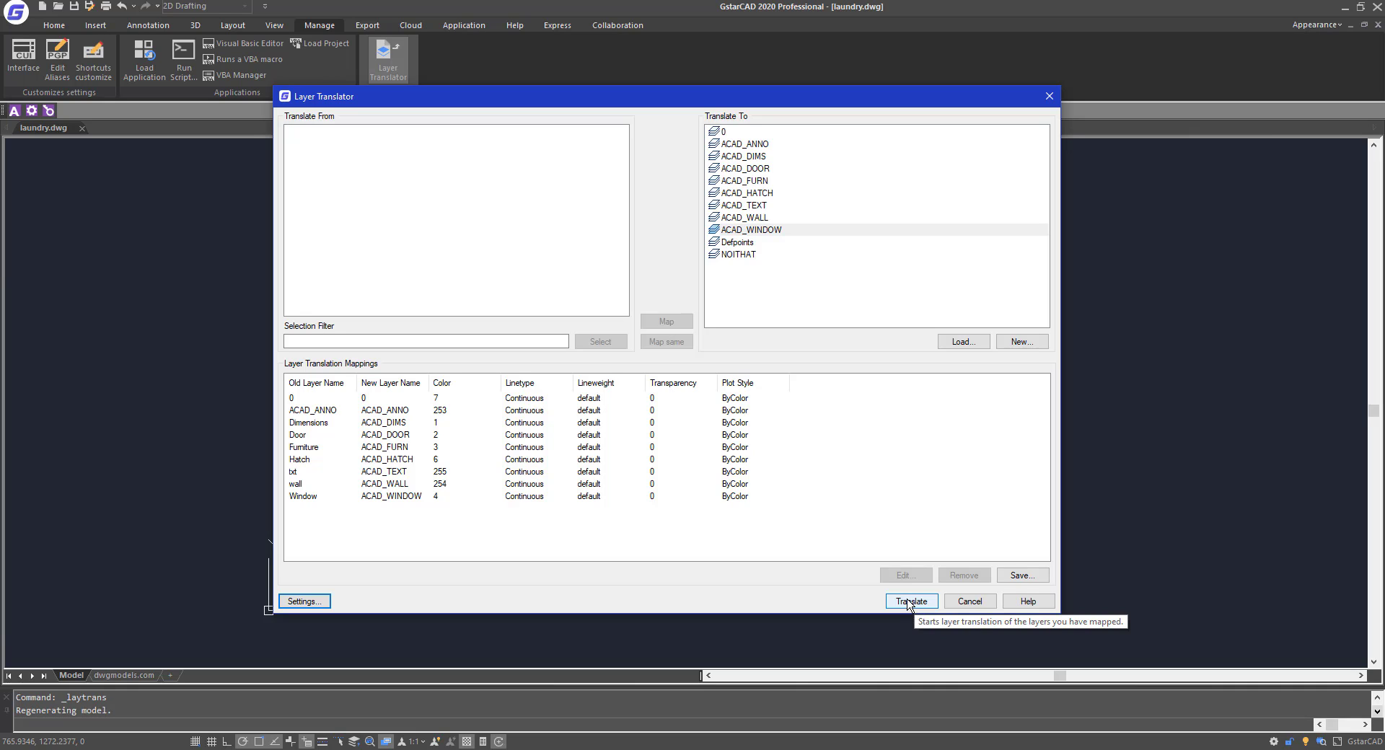
- Translate the mapped layers and save the mapping information as the standards file mapping info.dws, replacing the existing file
click(908, 605)
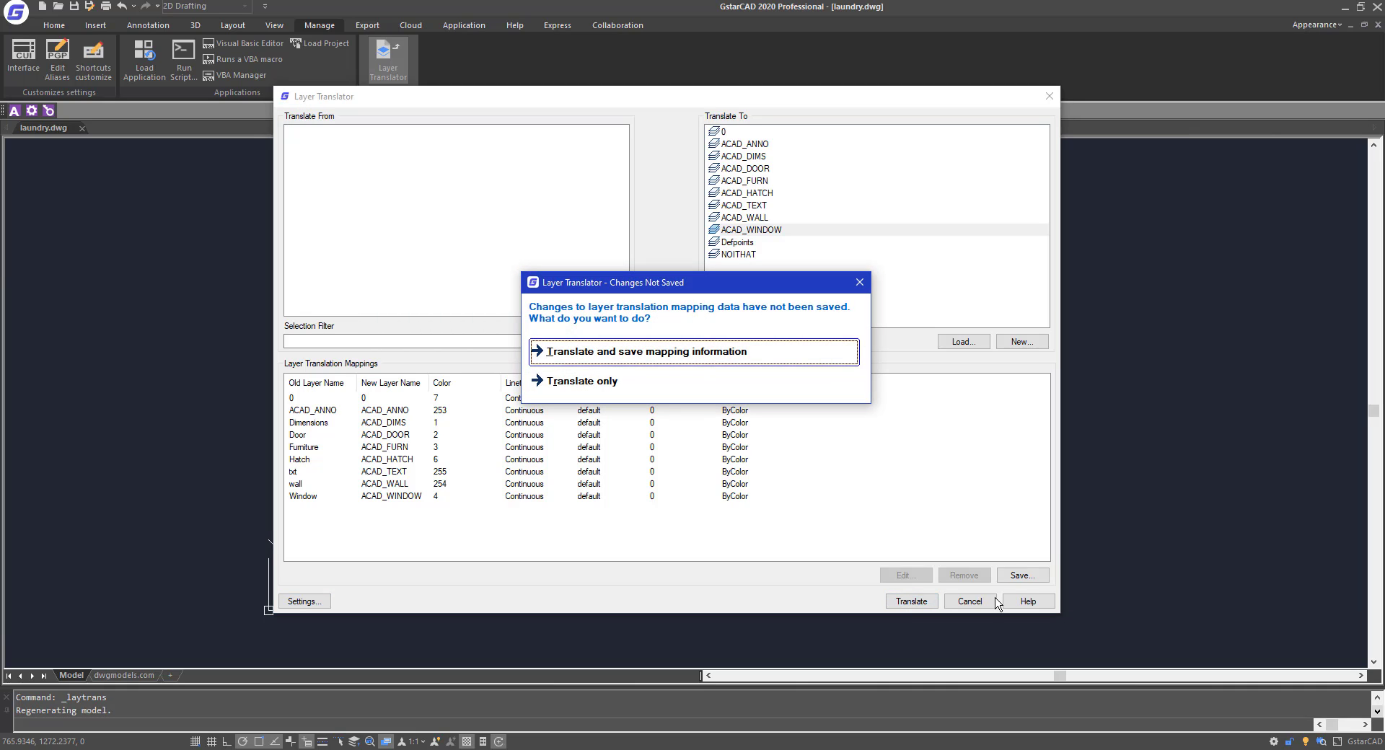
drag(771, 285, 776, 298)
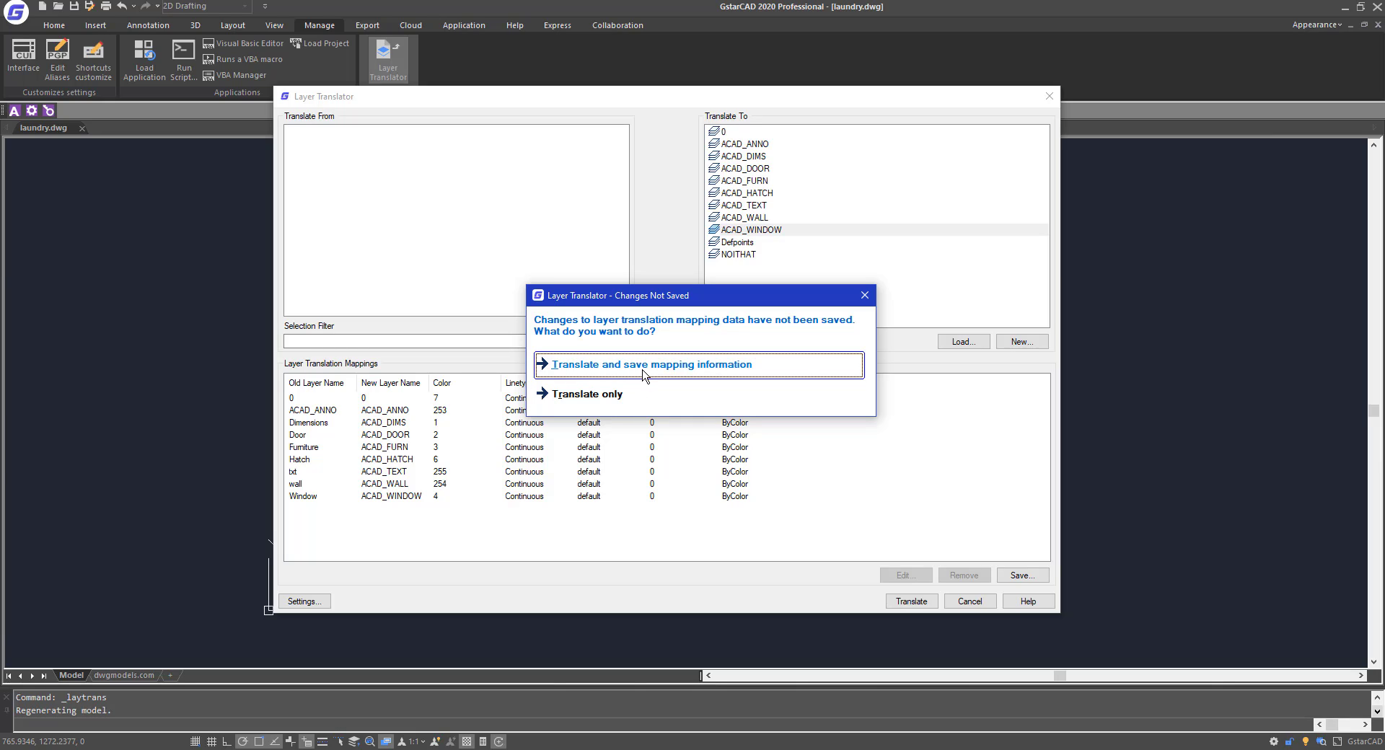
click(700, 366)
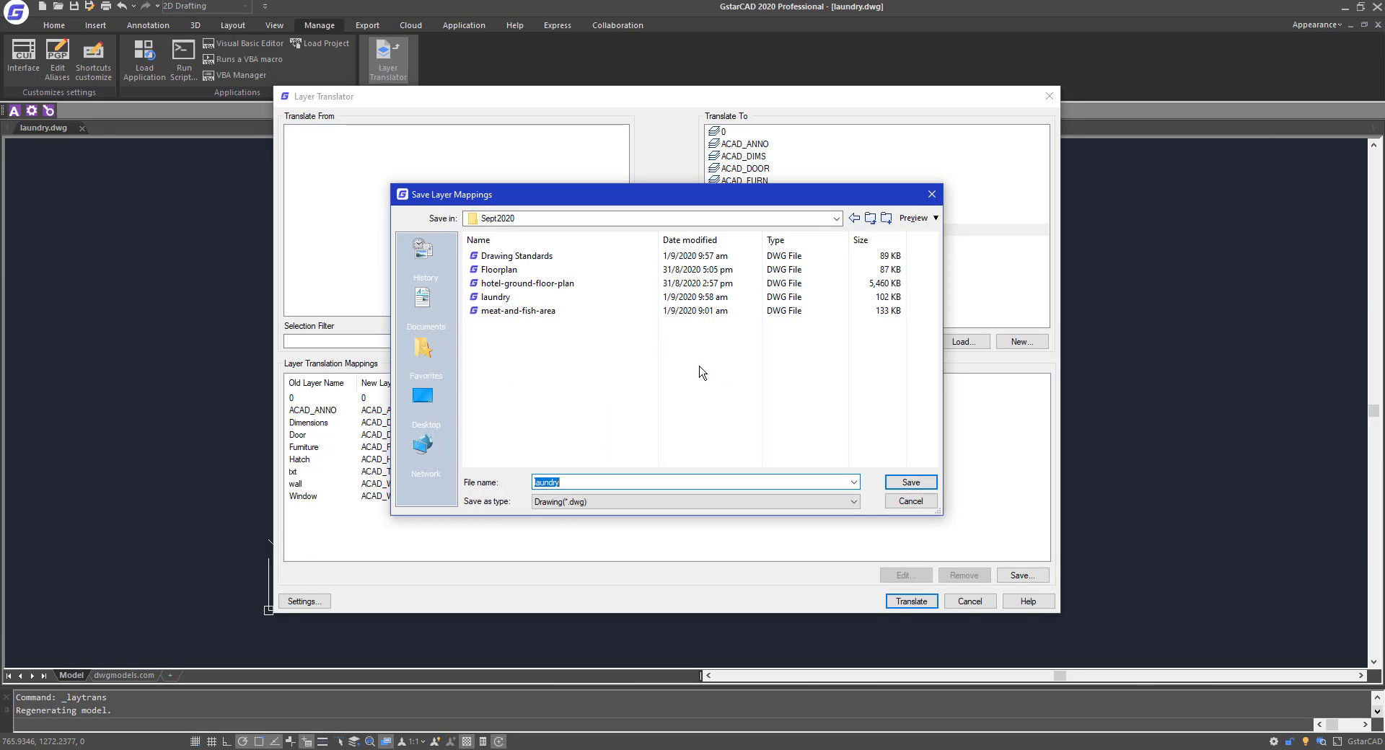
click(675, 502)
click(643, 516)
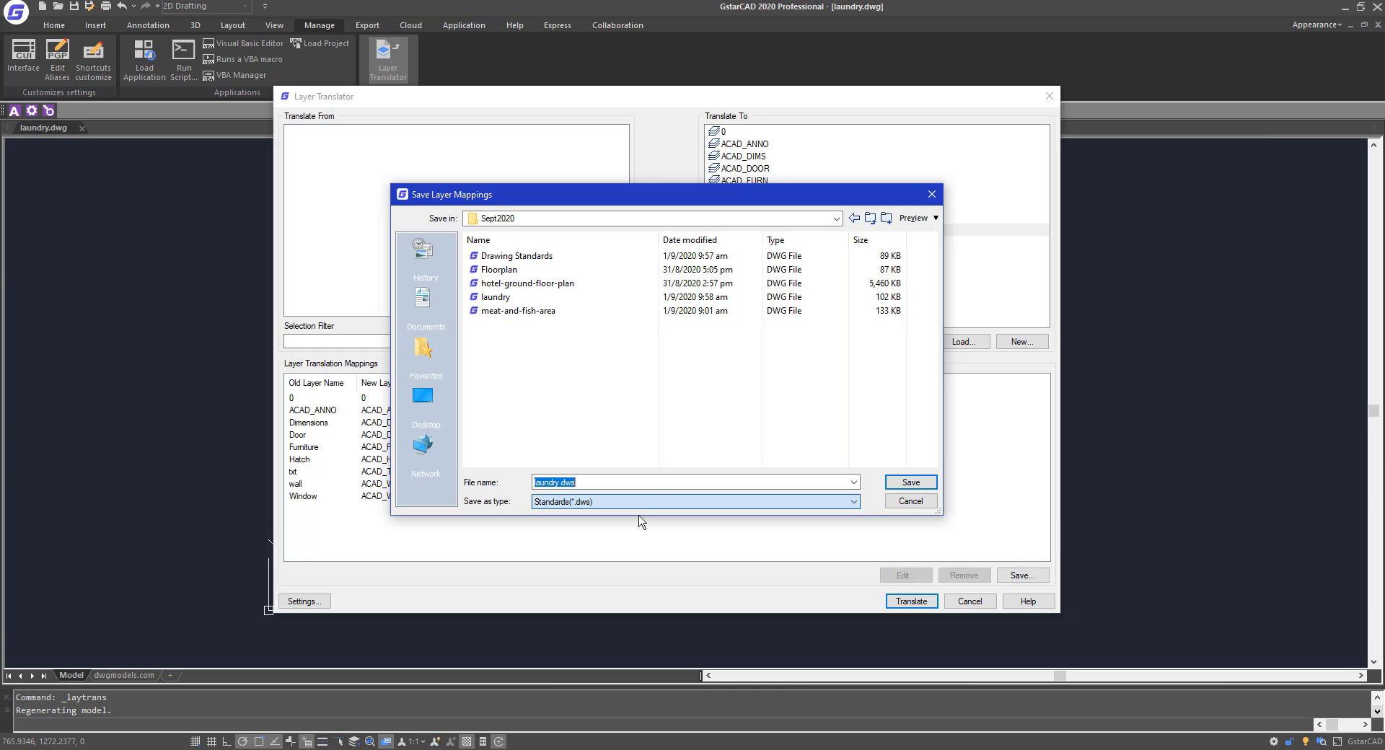
click(531, 257)
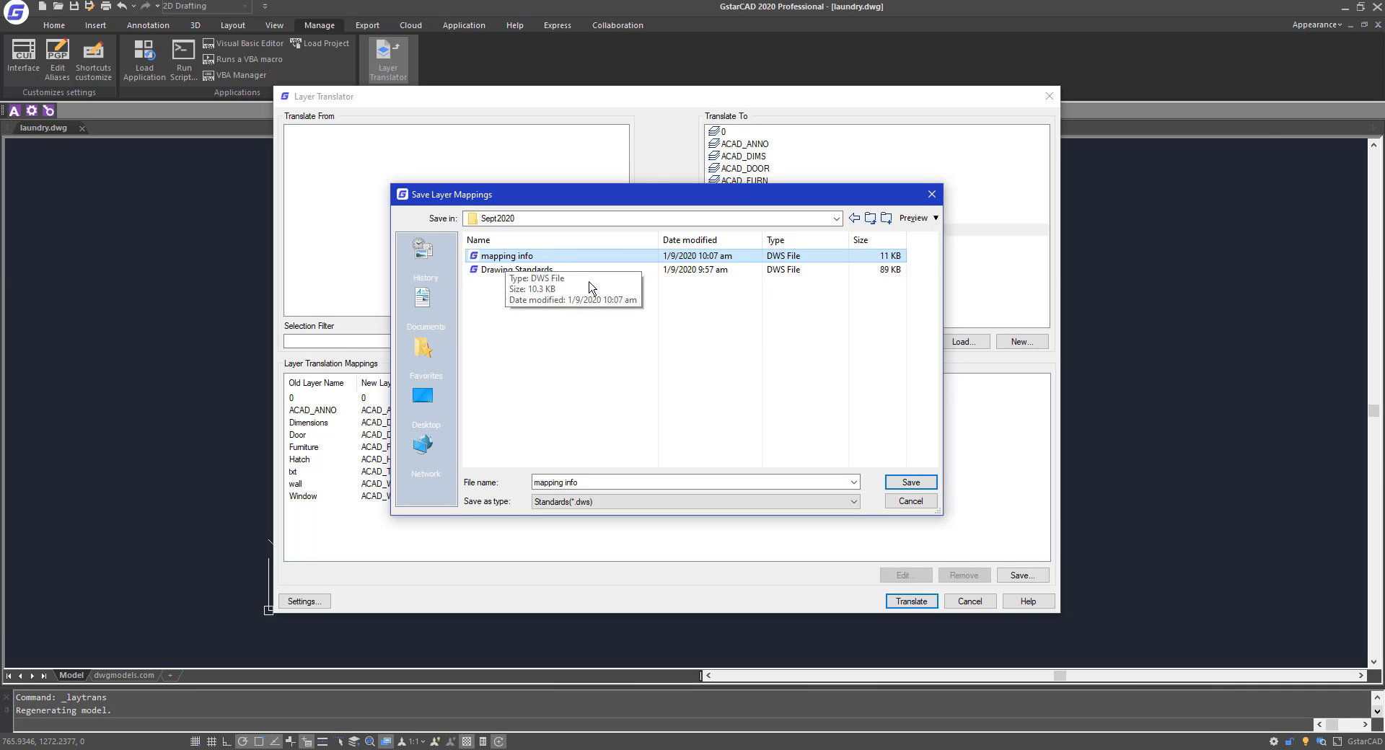
click(923, 486)
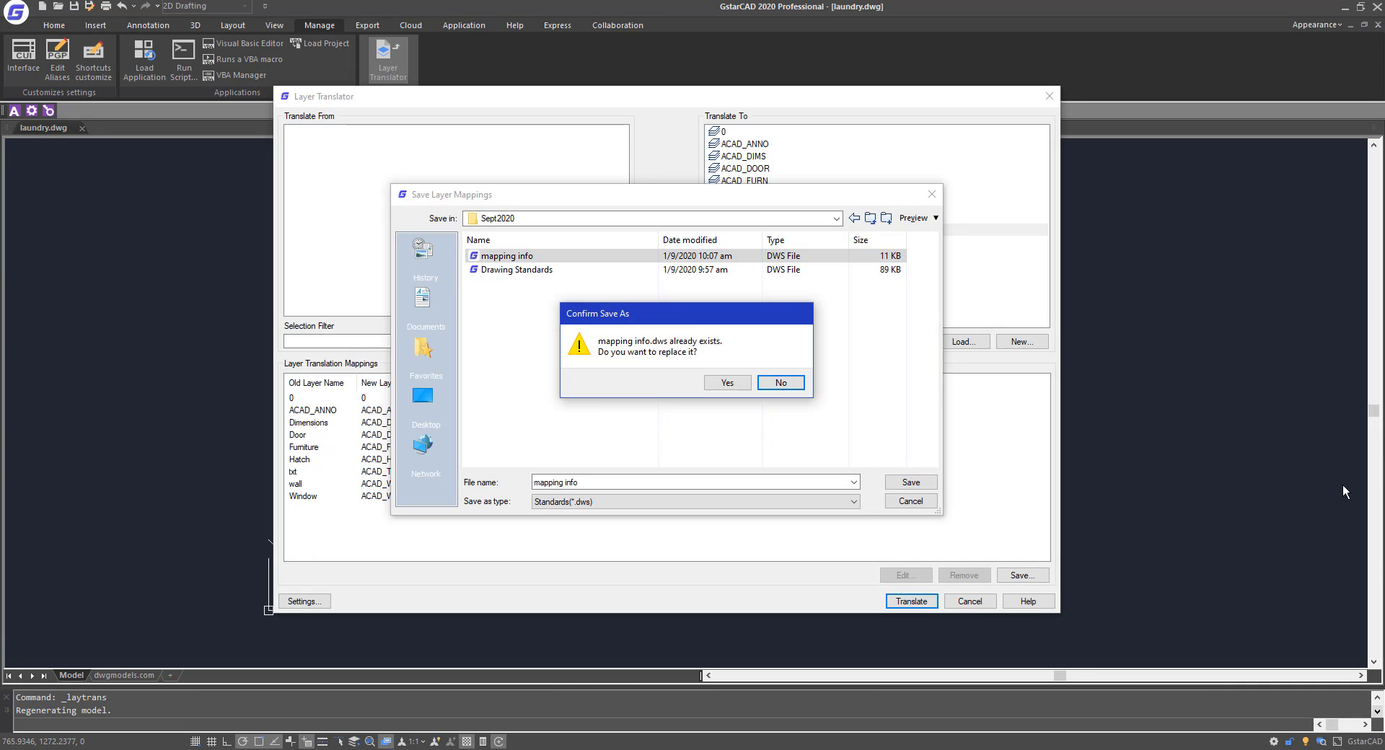
click(725, 383)
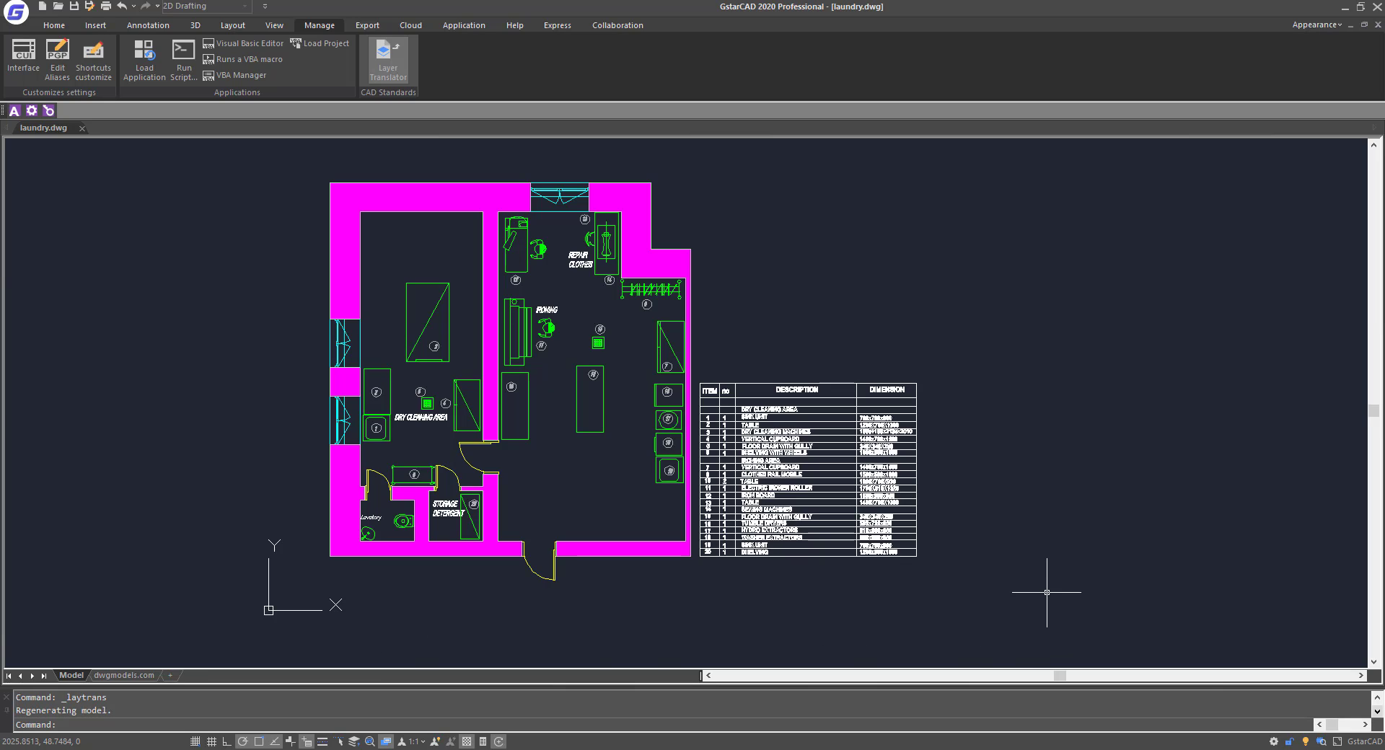
- Check the translated layers' names and colors in the layer properties
click(54, 25)
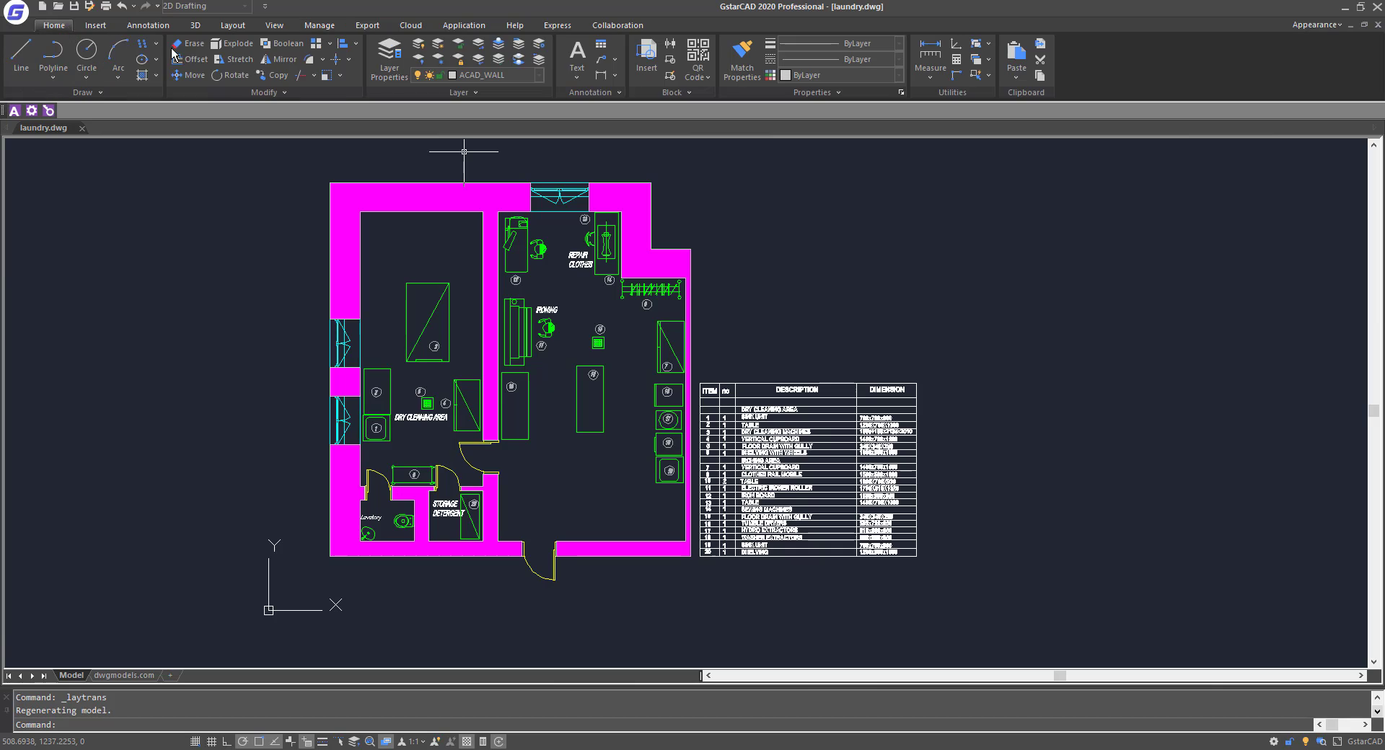
click(388, 59)
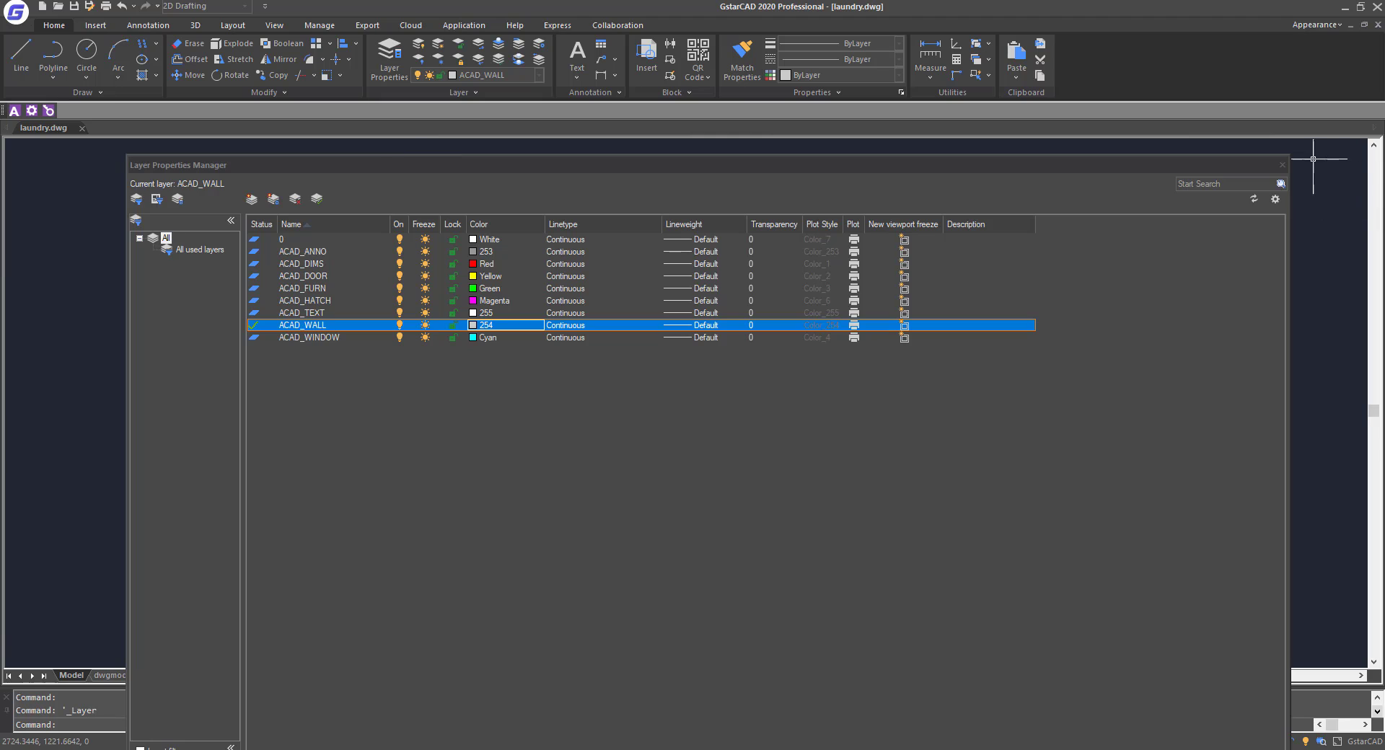
click(1282, 165)
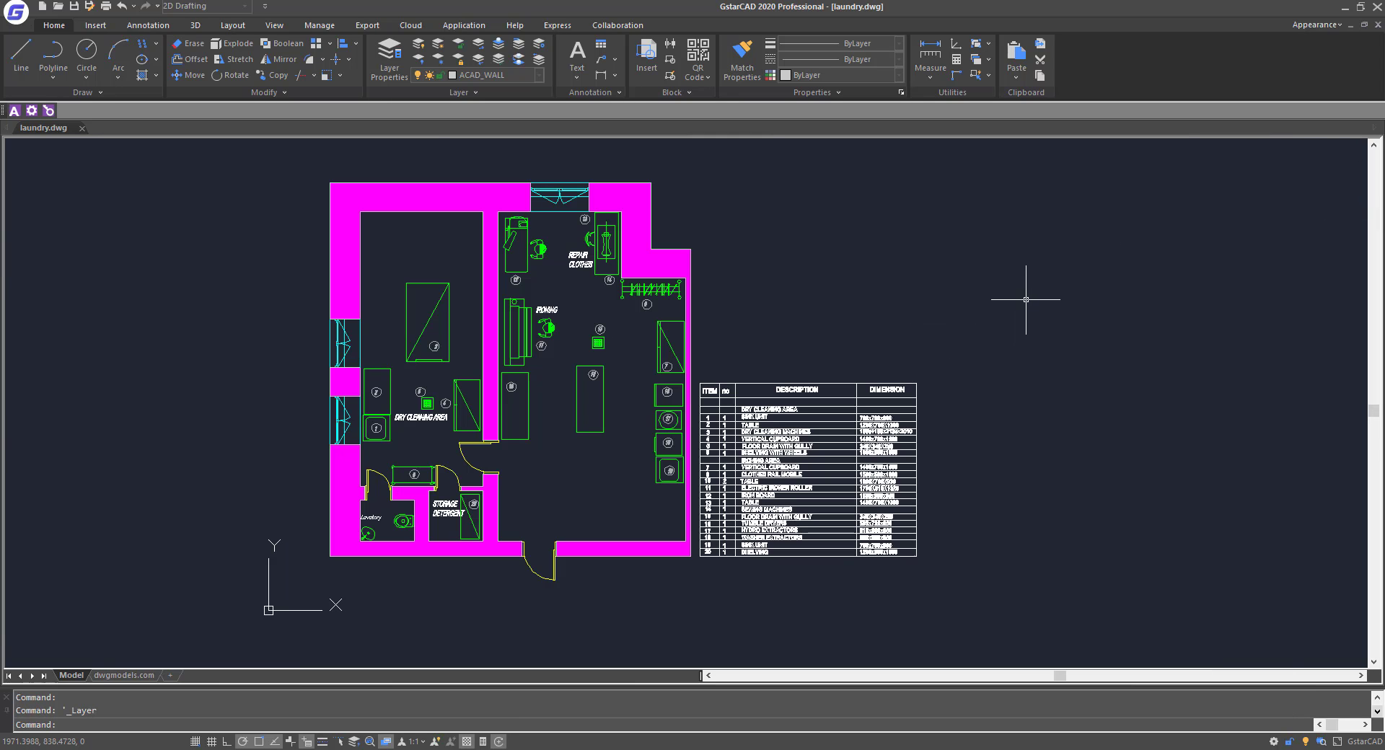